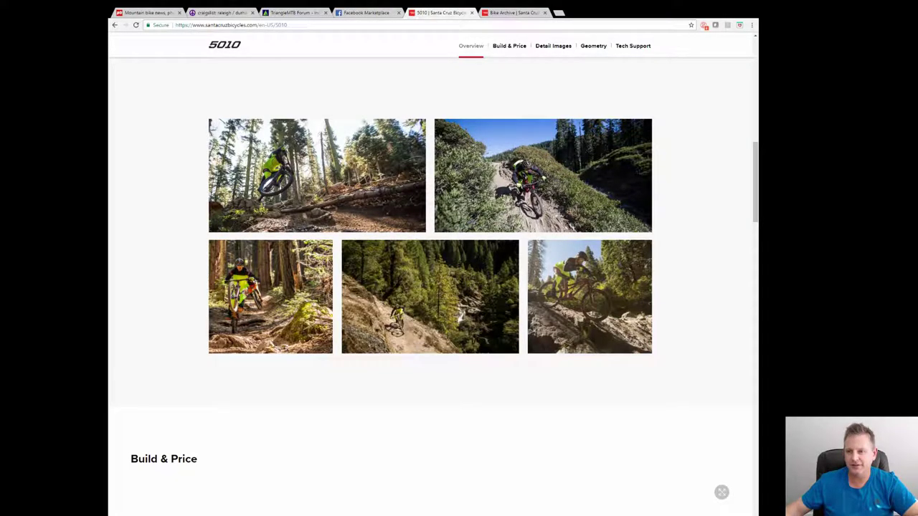
# - Jump to the 5010 Build & Price section showing the D / Aluminum kit at $2649
pyautogui.click(507, 47)
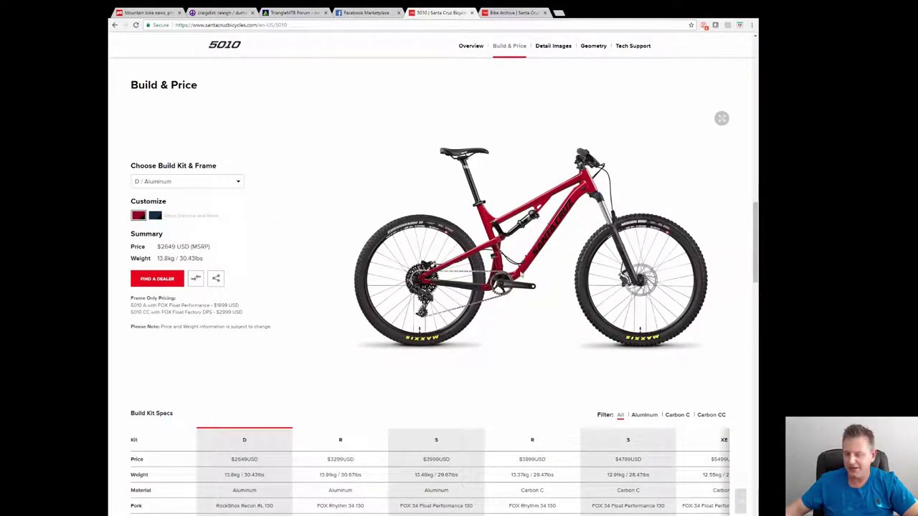
# - Advance the 5010 build kit carousel and expand the full spec table to review every row
pyautogui.scroll(-3, 199, 267)
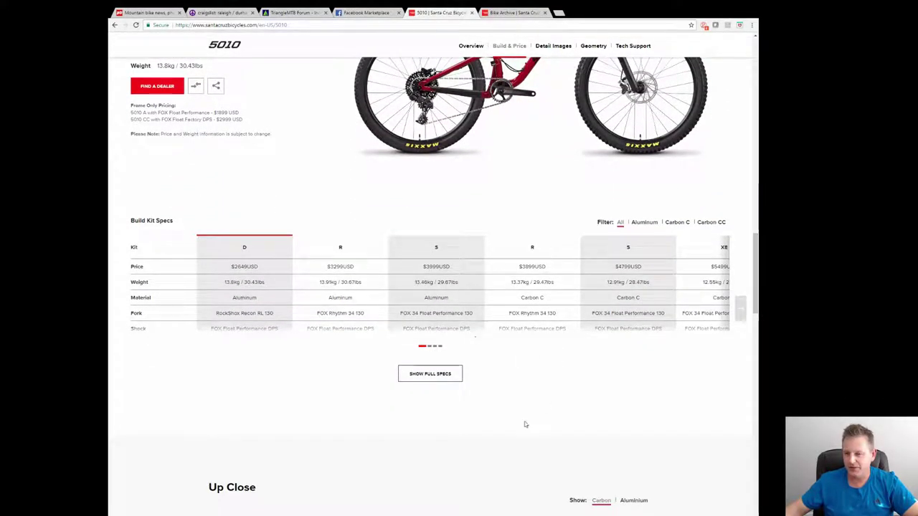
pyautogui.click(740, 318)
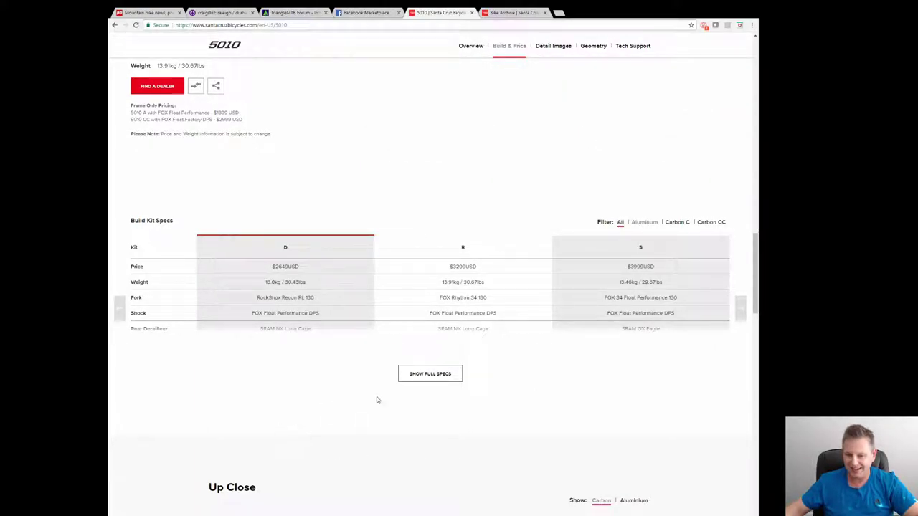
pyautogui.click(429, 374)
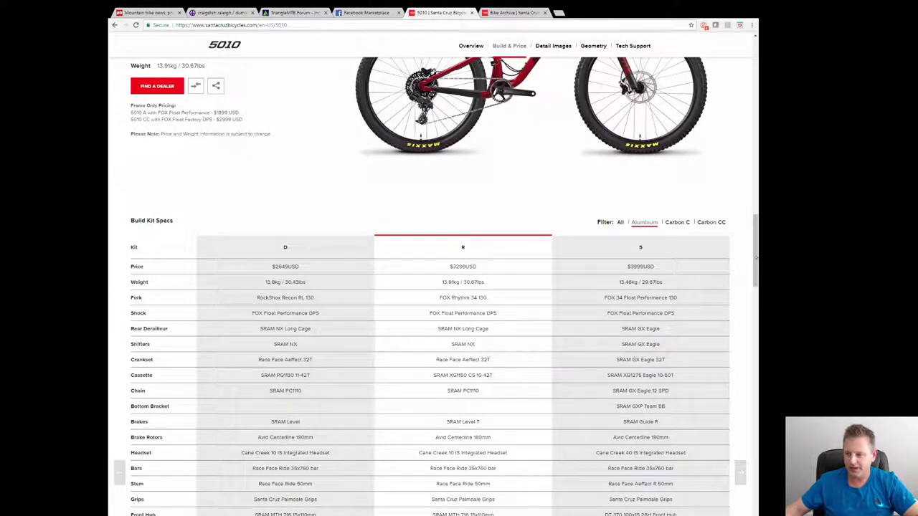
pyautogui.moveTo(755, 262); pyautogui.dragTo(752, 287)
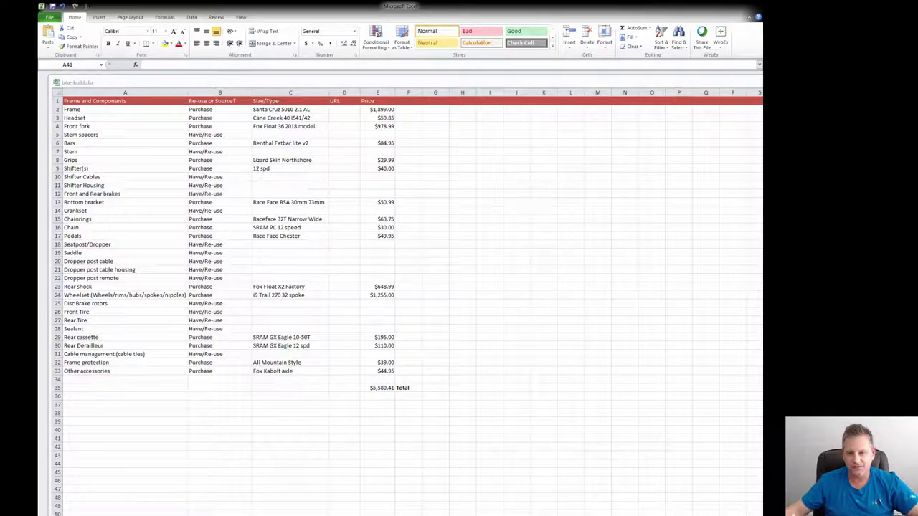
pyautogui.click(217, 110)
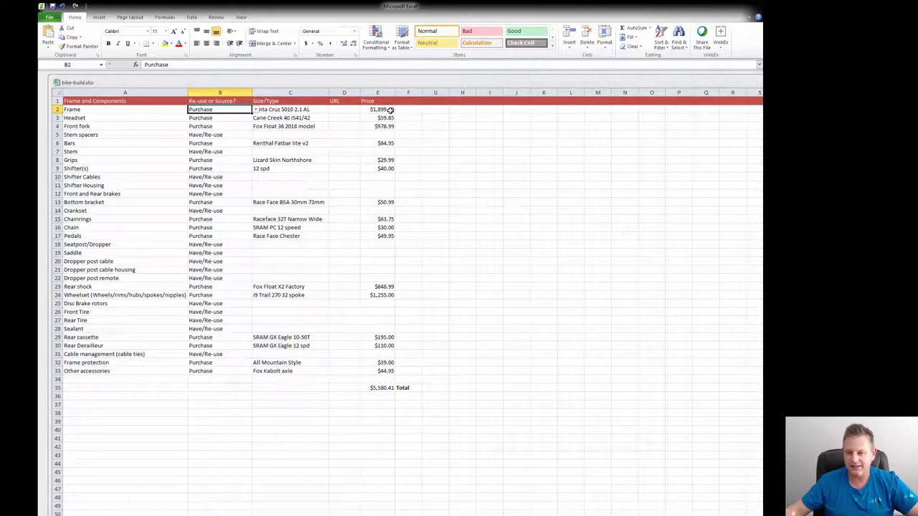
pyautogui.click(343, 388)
pyautogui.moveTo(343, 388); pyautogui.dragTo(414, 391)
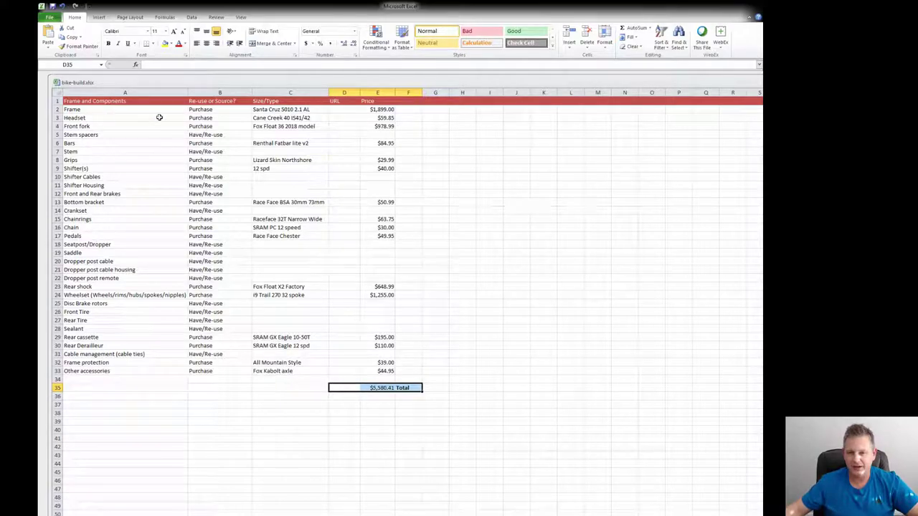
pyautogui.click(390, 110)
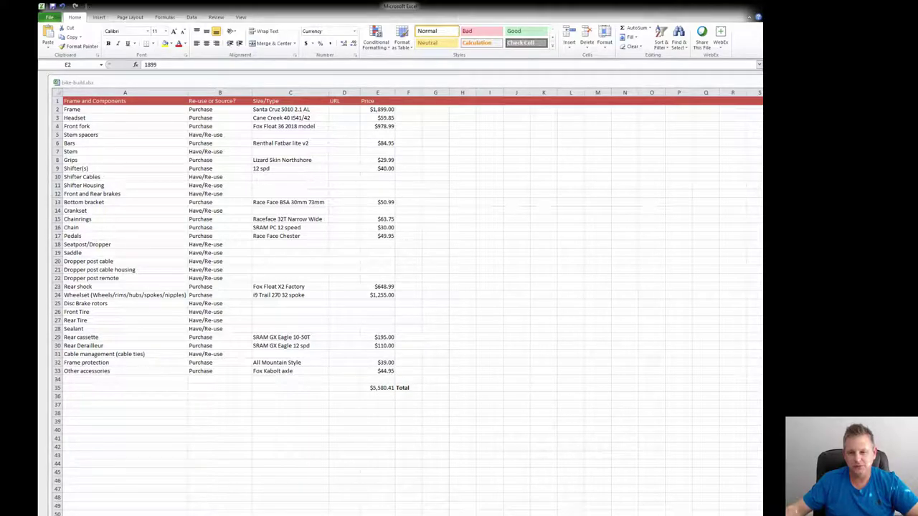
# - Switch from the Excel spreadsheet back to the Santa Cruz Bike Archive page in Chrome
pyautogui.hotkey('alt', 'Tab')
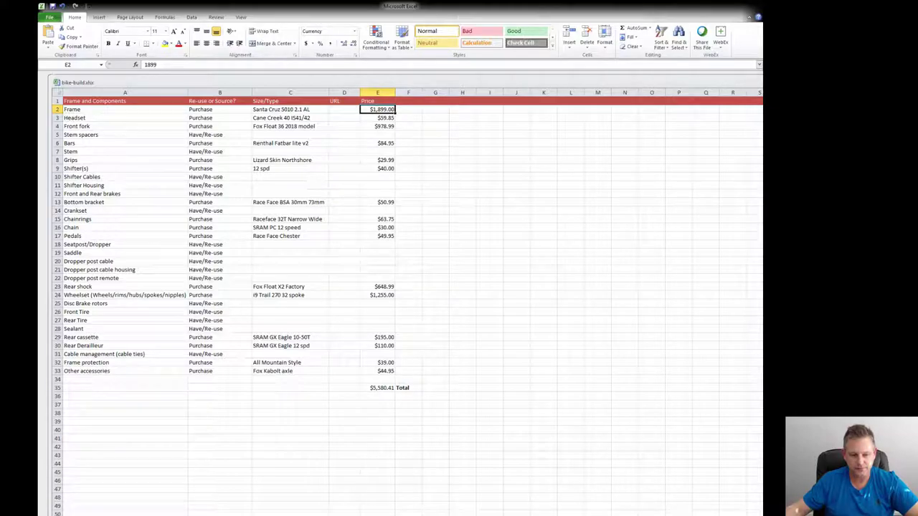
pyautogui.hotkey('alt', 'Tab')
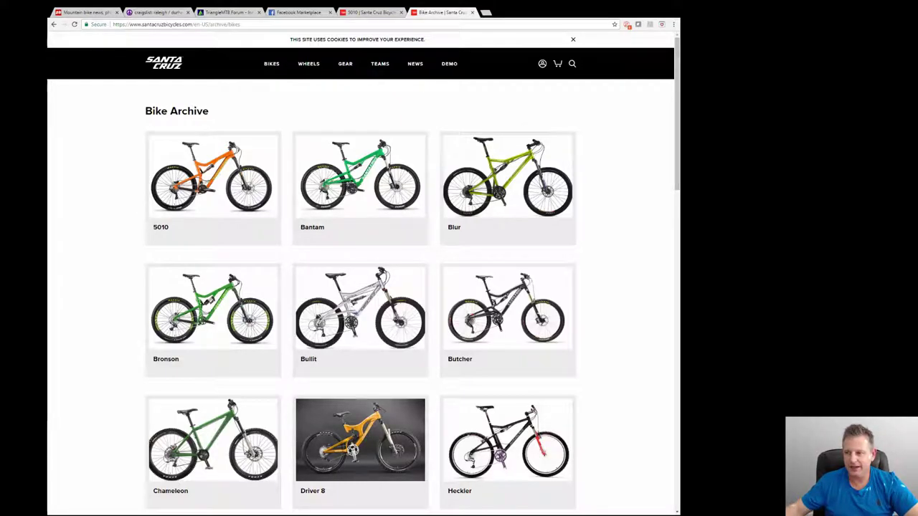
pyautogui.moveTo(679, 127)
pyautogui.mouseDown()
pyautogui.moveTo(676, 115)
pyautogui.moveTo(676, 160)
pyautogui.moveTo(674, 127)
pyautogui.mouseUp()
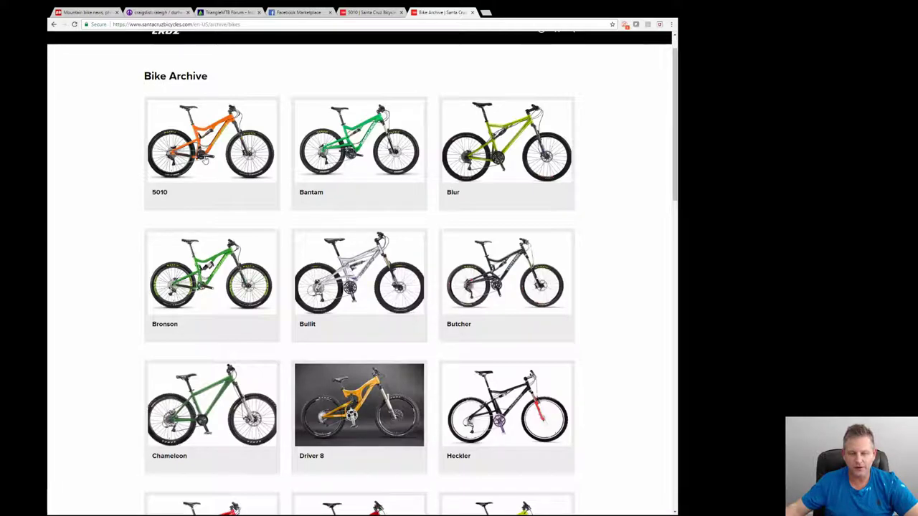
# - Open the archived 5010 model page and its 5010 1 (2013–2015) version details
pyautogui.click(205, 160)
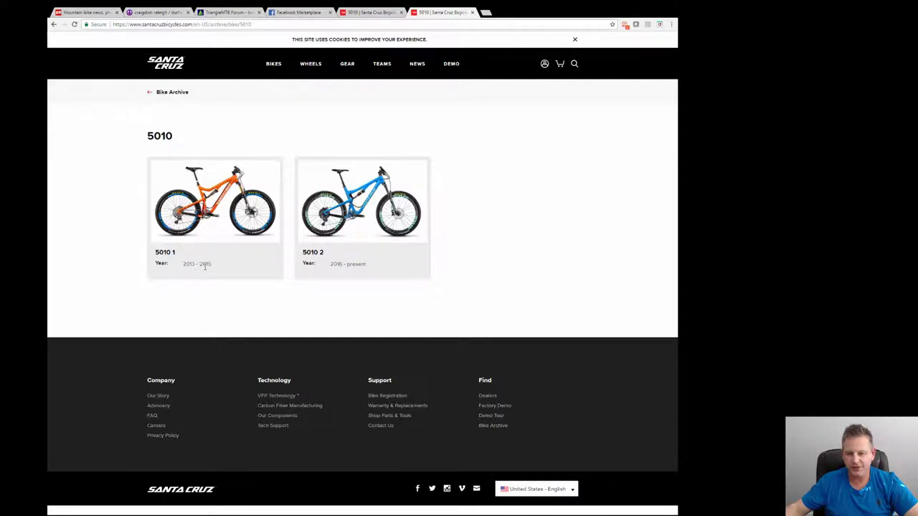
pyautogui.click(220, 206)
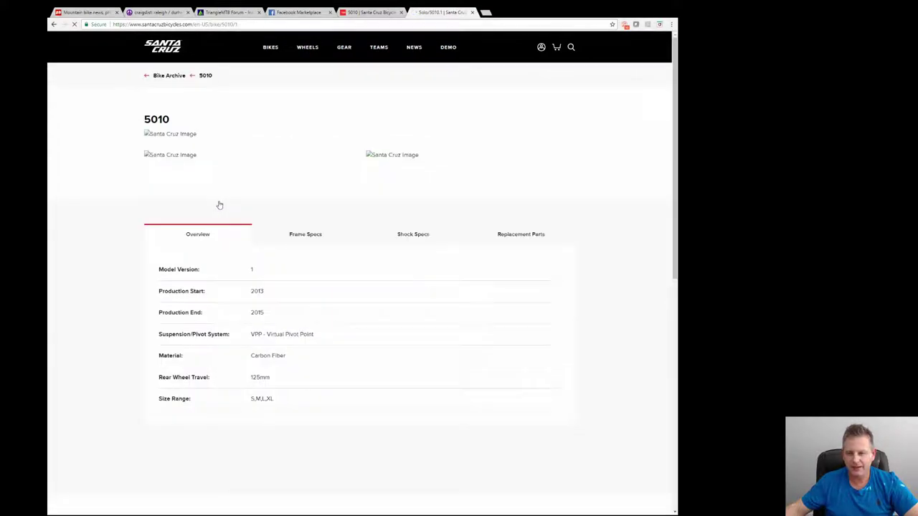
pyautogui.scroll(-5, 654, 162)
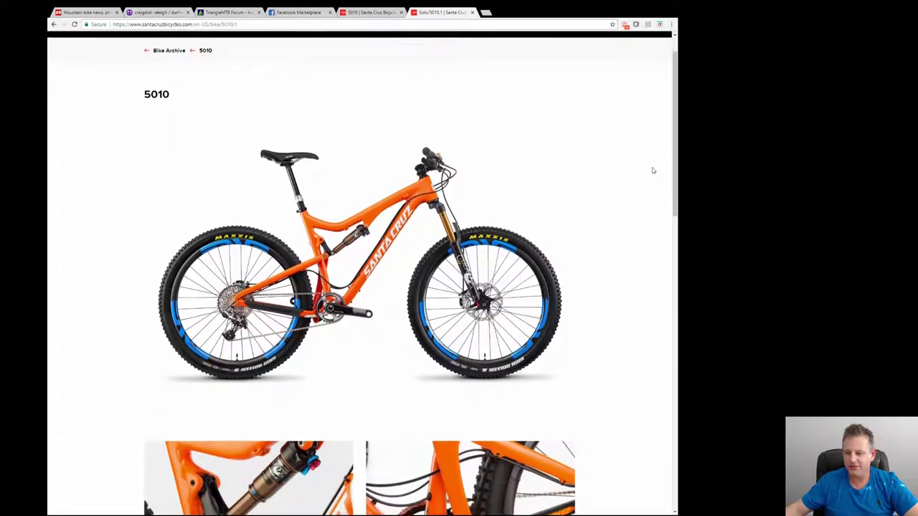
pyautogui.scroll(-2, 651, 171)
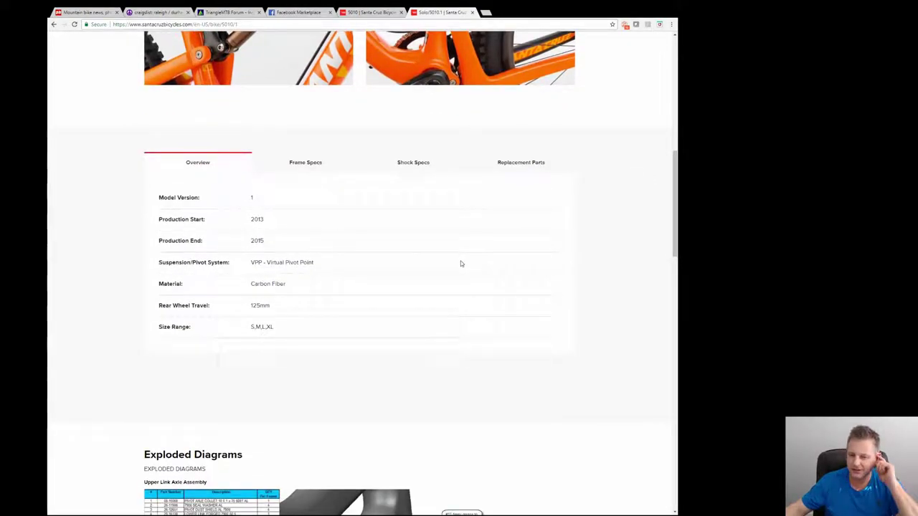
pyautogui.scroll(-2, 455, 266)
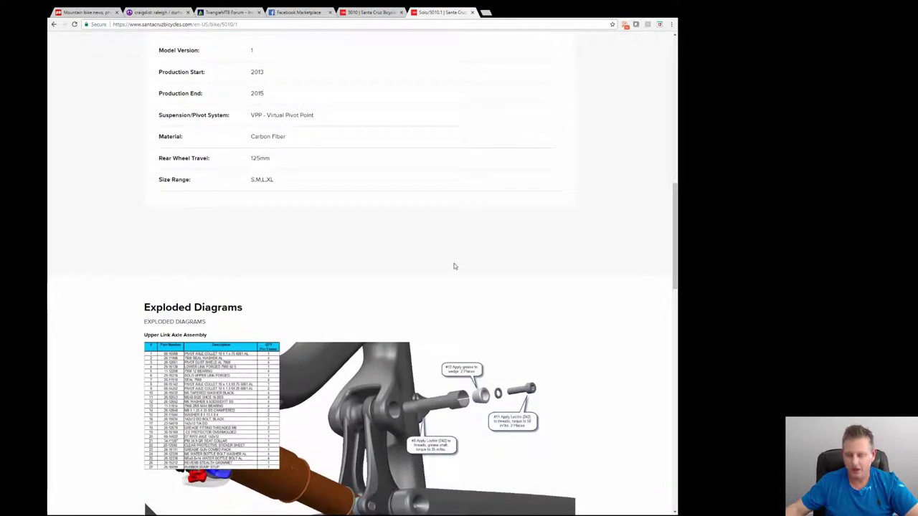
pyautogui.scroll(-2, 452, 266)
pyautogui.scroll(-1, 445, 272)
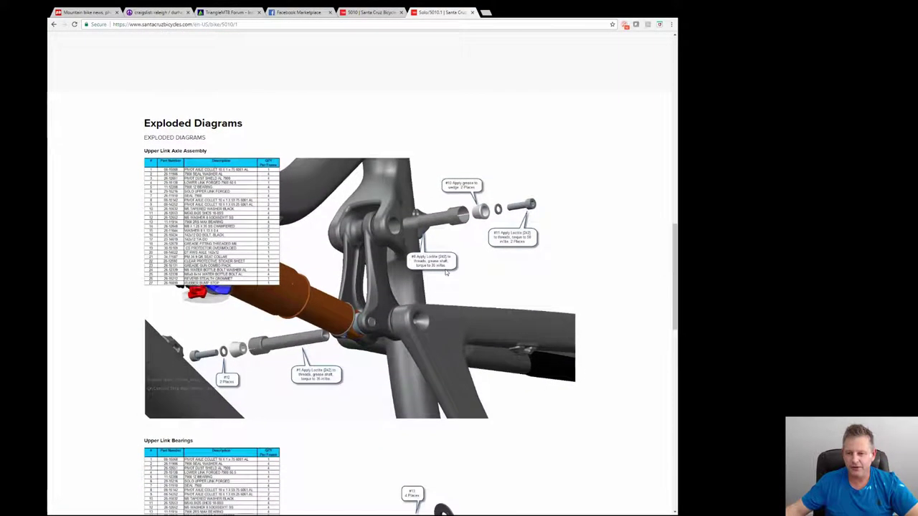
pyautogui.scroll(-1, 446, 273)
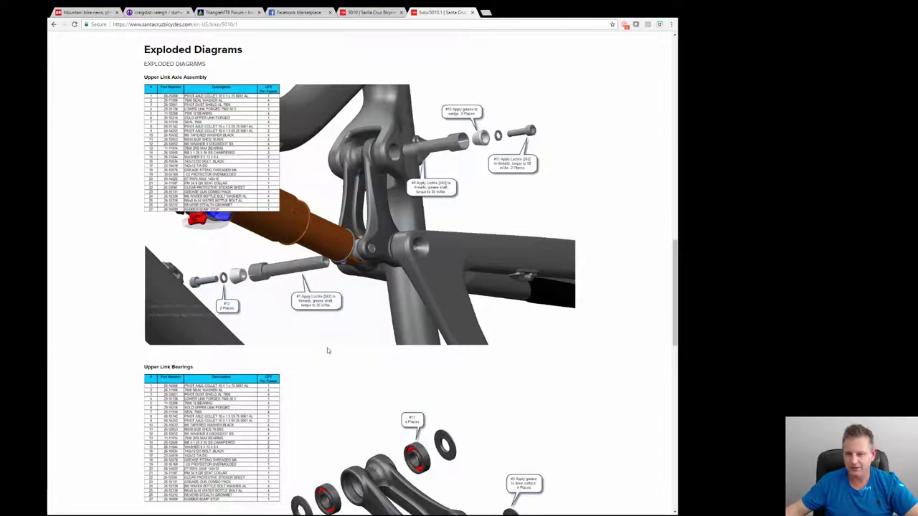
pyautogui.scroll(-2, 327, 350)
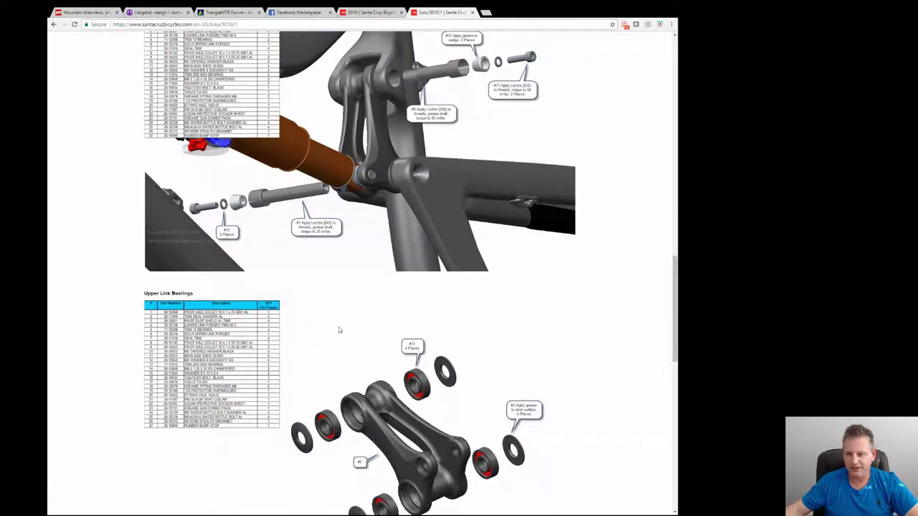
pyautogui.scroll(4, 339, 327)
pyautogui.scroll(10, 336, 330)
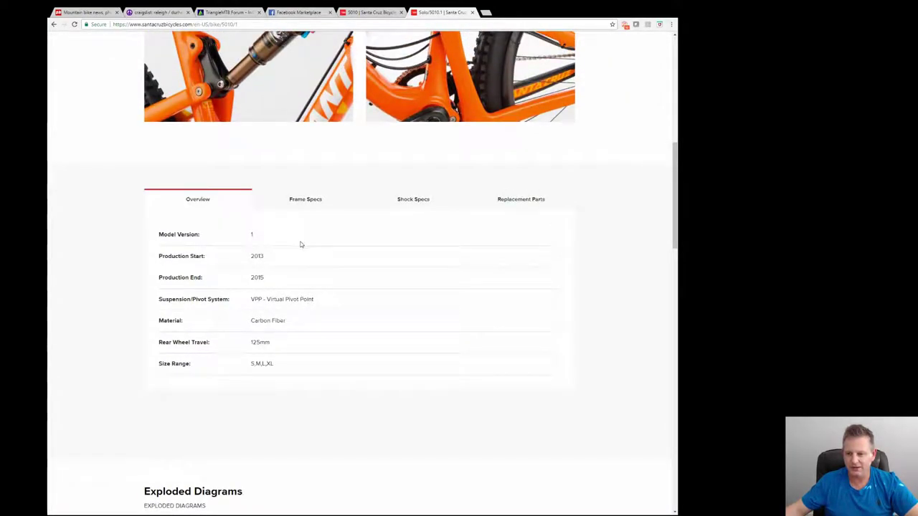
pyautogui.click(507, 206)
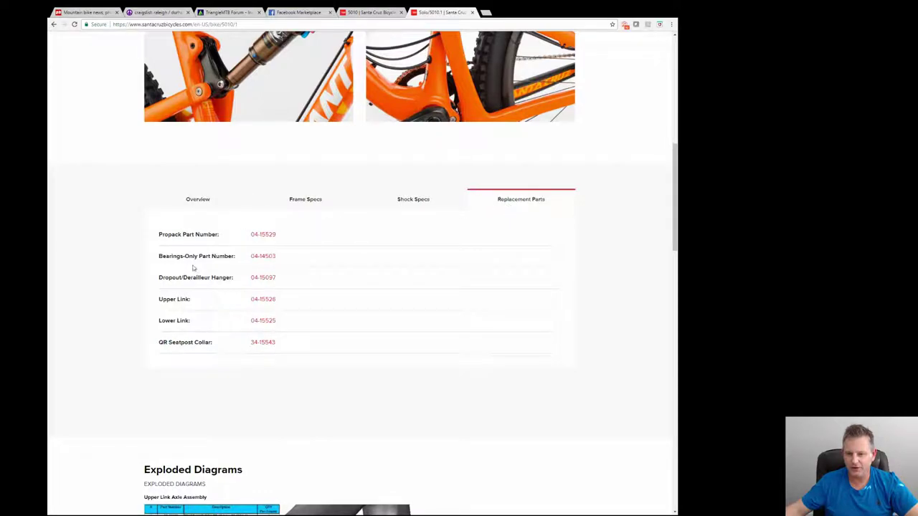
# - Check the 5010.1 shock and frame specs, highlighting the ZS44/28.6 EC49/40 headset standard
pyautogui.click(405, 206)
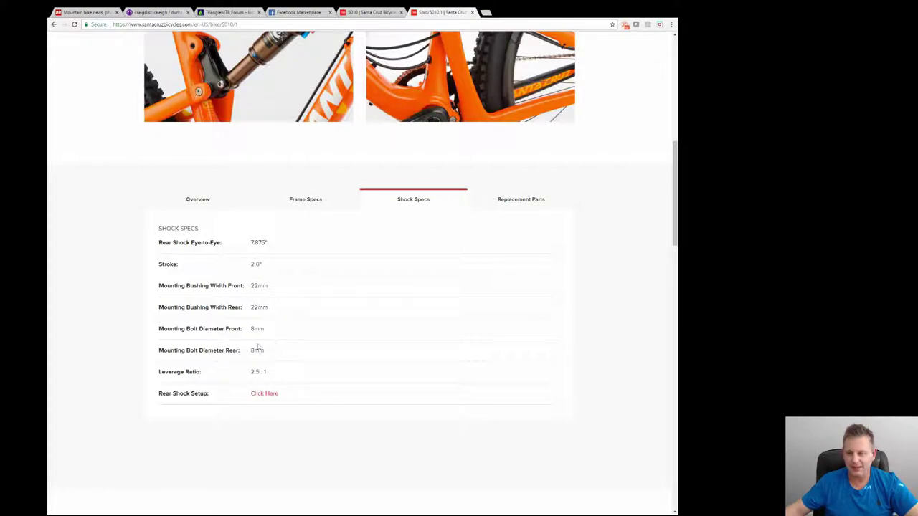
pyautogui.click(294, 201)
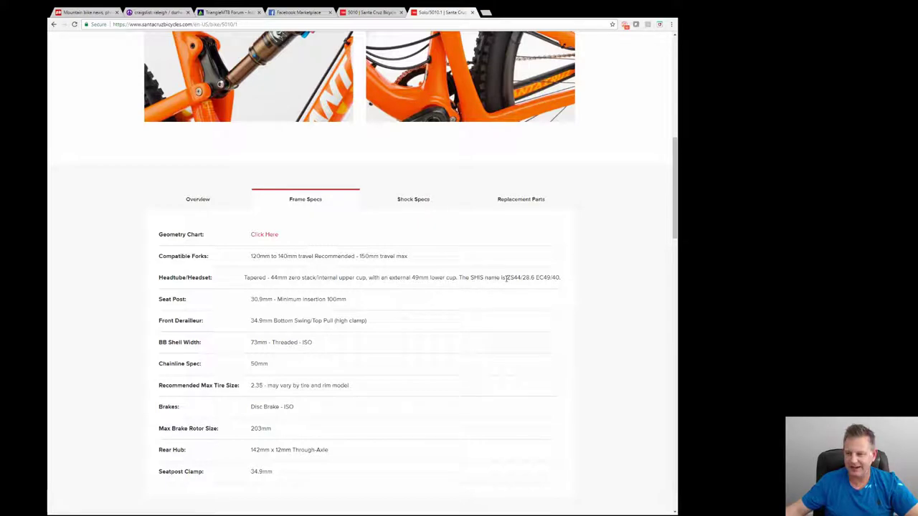
pyautogui.moveTo(506, 278); pyautogui.dragTo(560, 278)
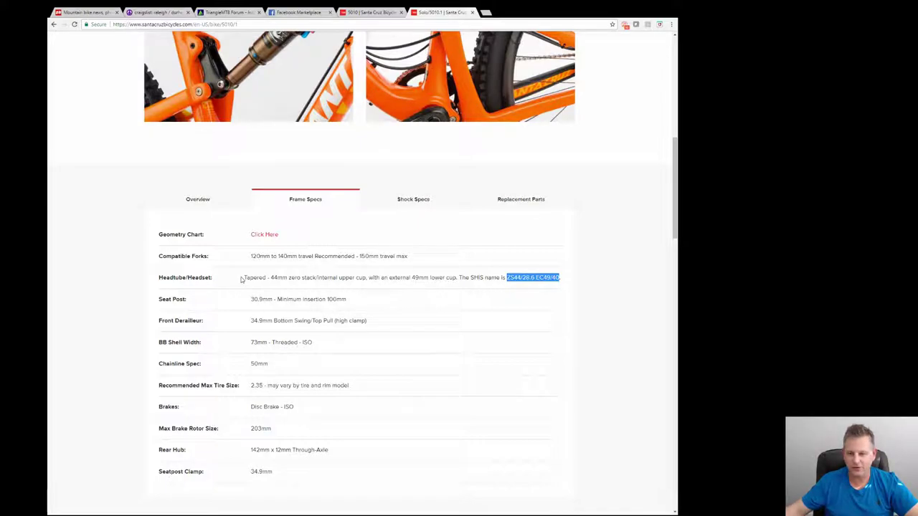
pyautogui.click(474, 292)
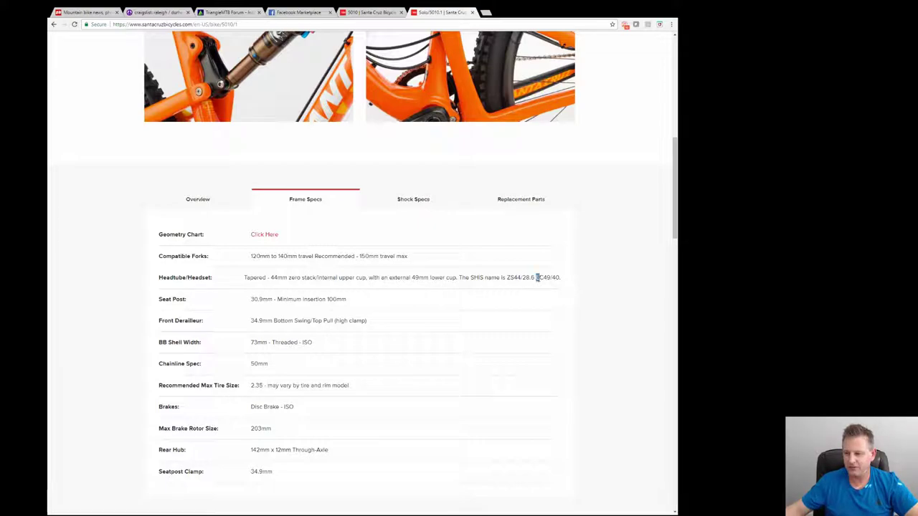
pyautogui.moveTo(535, 277); pyautogui.dragTo(543, 278)
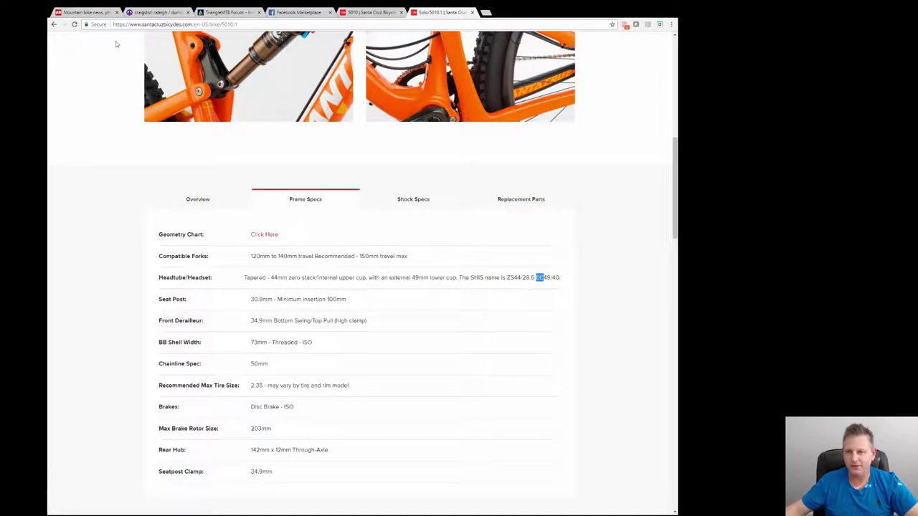
pyautogui.click(360, 13)
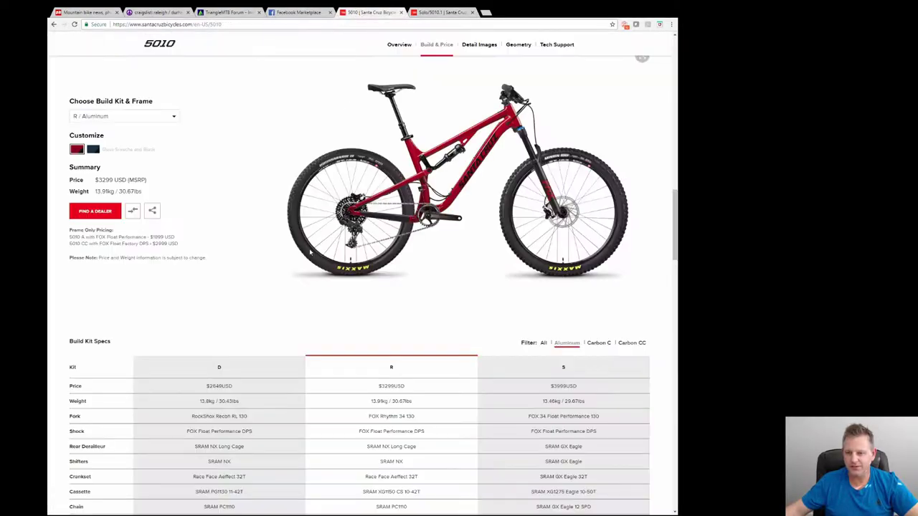
# - Read the Tech Support FAQ on the aluminum 5010's headset, then scroll back toward the spec table
pyautogui.scroll(-5, 466, 254)
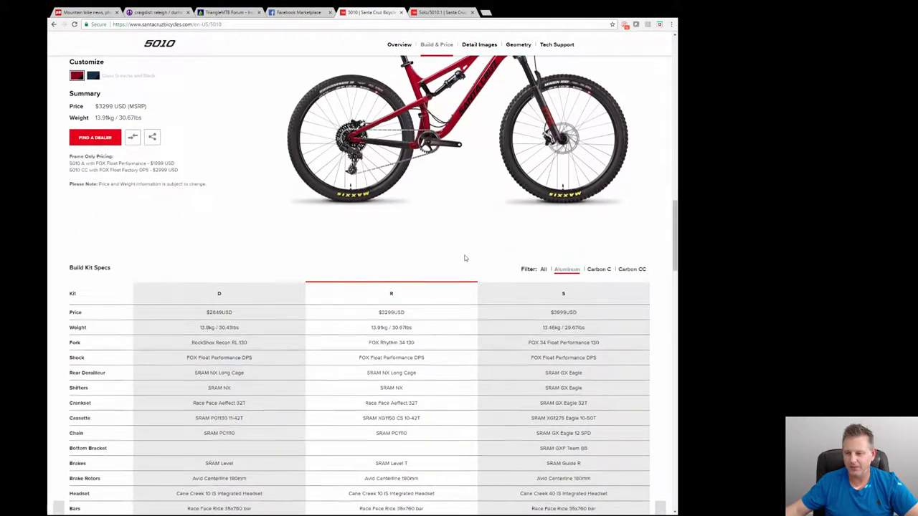
pyautogui.scroll(-6, 468, 266)
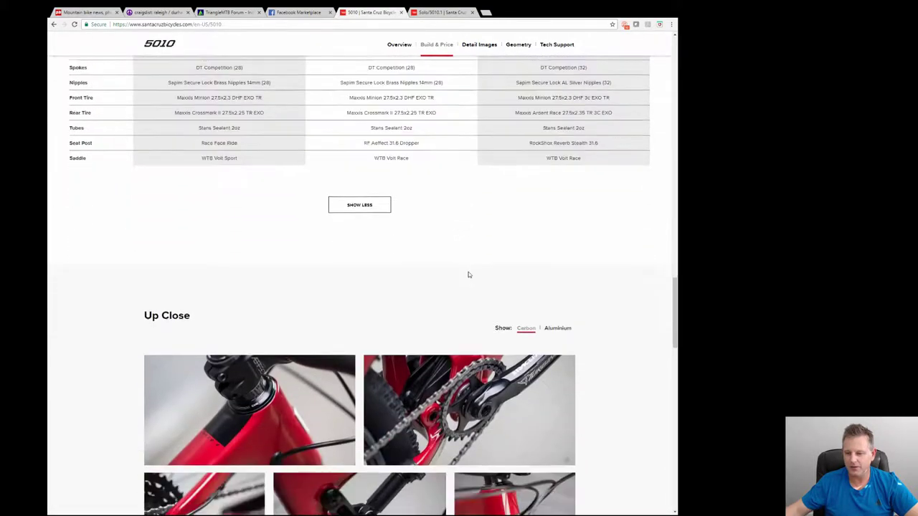
pyautogui.scroll(-10, 470, 276)
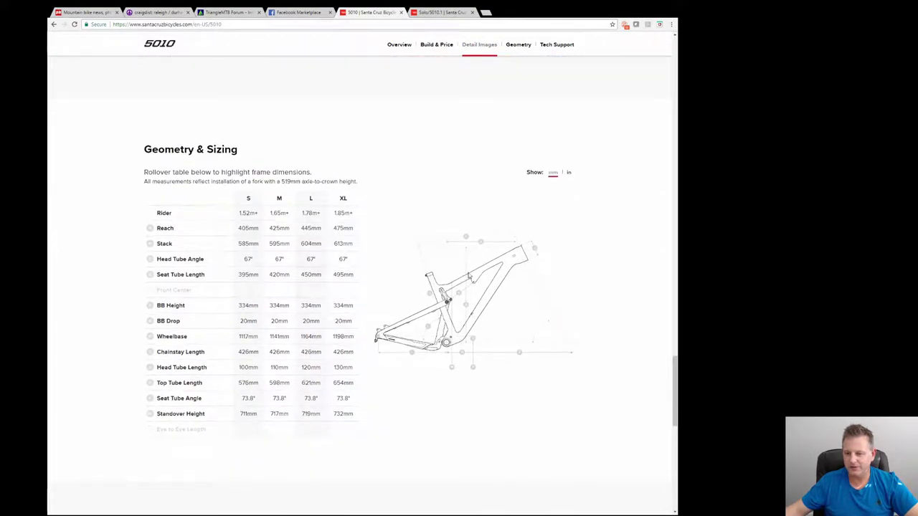
pyautogui.scroll(-1, 467, 276)
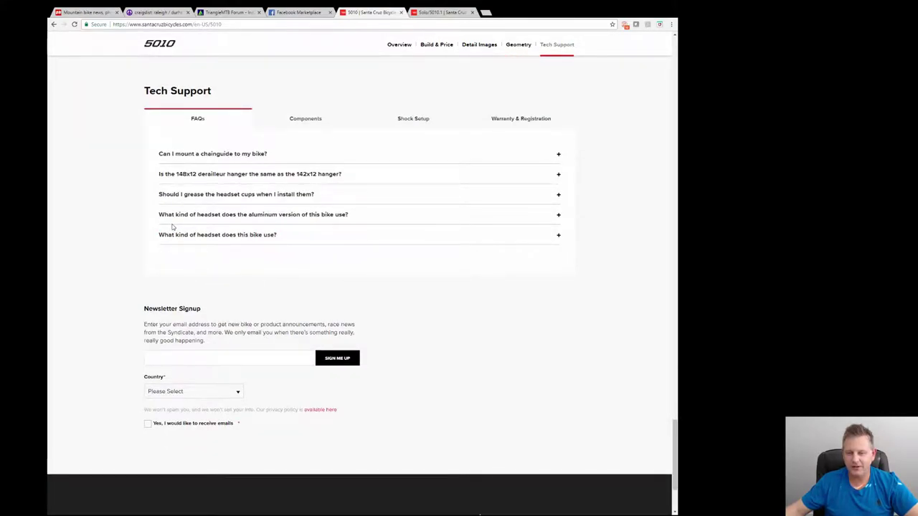
pyautogui.click(229, 217)
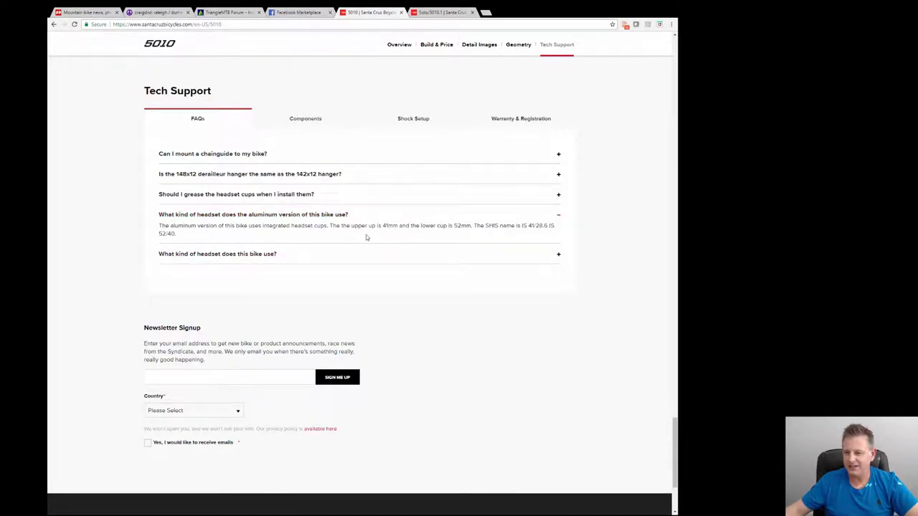
pyautogui.click(524, 225)
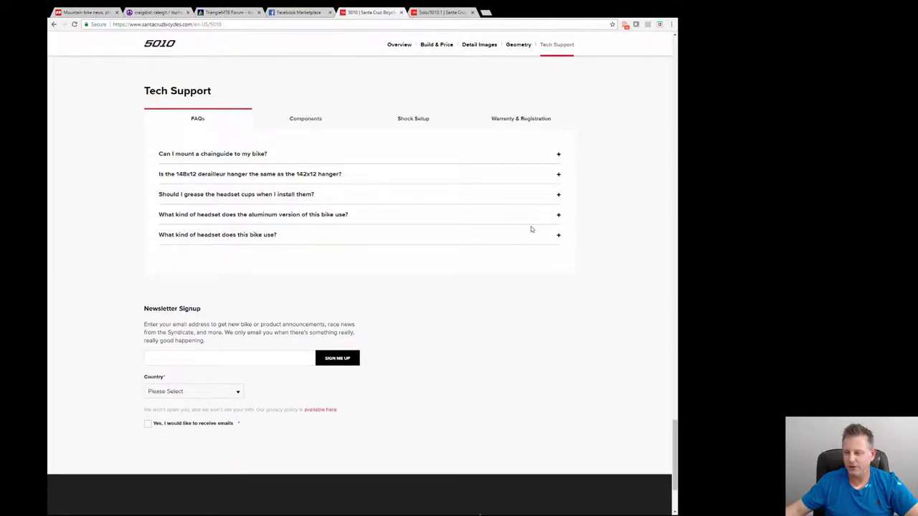
pyautogui.click(558, 214)
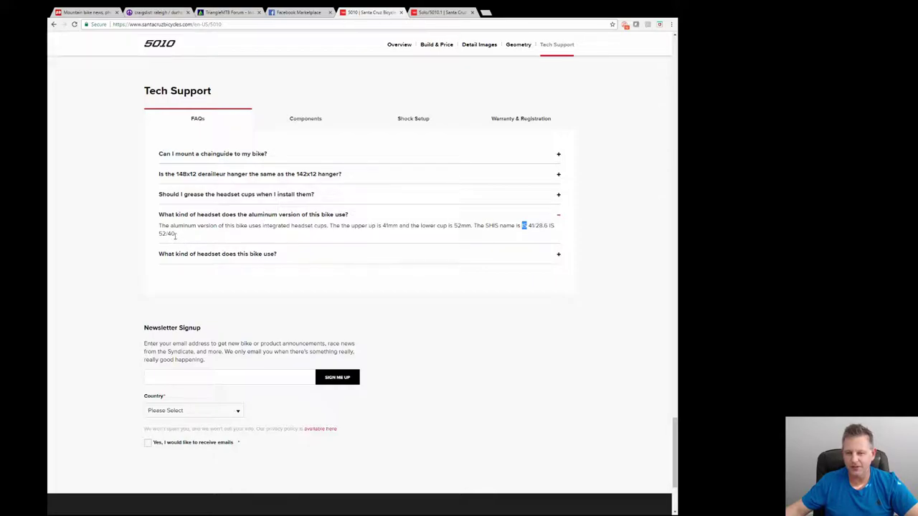
pyautogui.scroll(15, 271, 277)
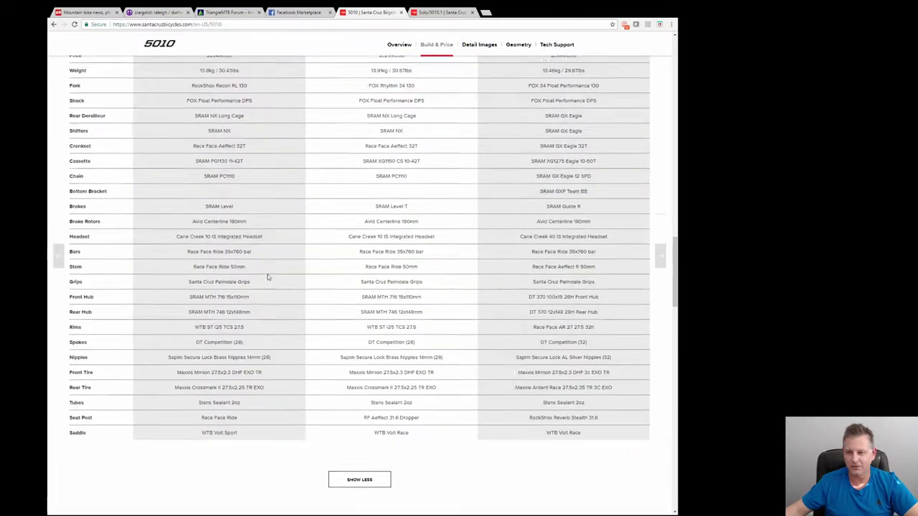
# - Compare the Carbon C and Aluminum build kit specs and select 'IS' in the R kit's headset
pyautogui.scroll(5, 267, 276)
pyautogui.scroll(-2, 267, 273)
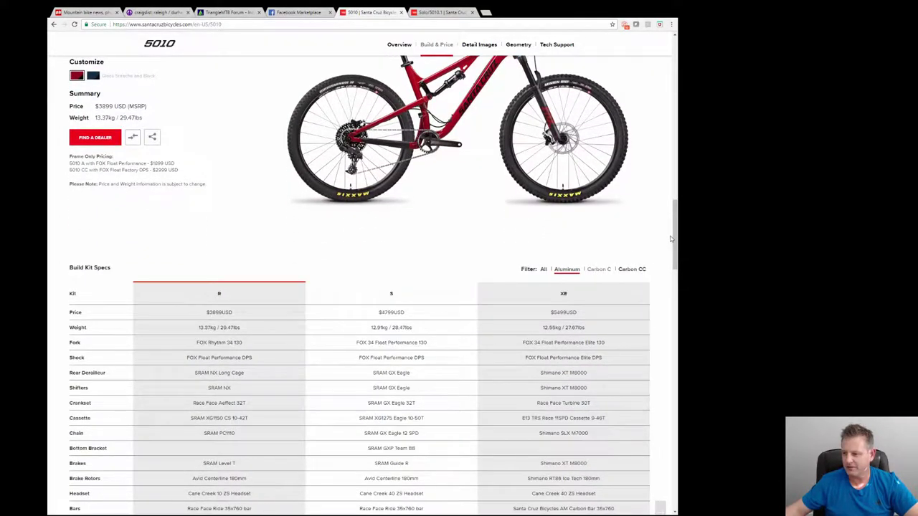
pyautogui.click(599, 269)
pyautogui.scroll(-2, 599, 269)
pyautogui.scroll(-4, 358, 287)
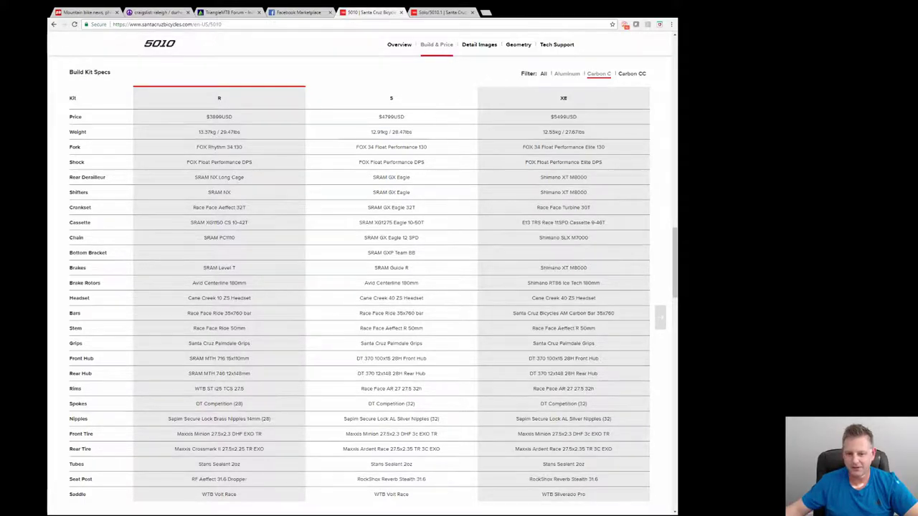
pyautogui.click(567, 75)
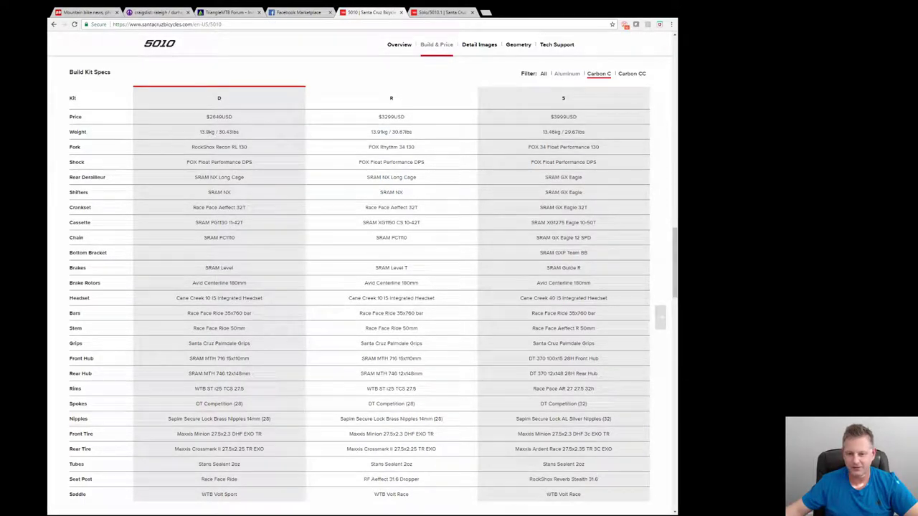
pyautogui.doubleClick(386, 298)
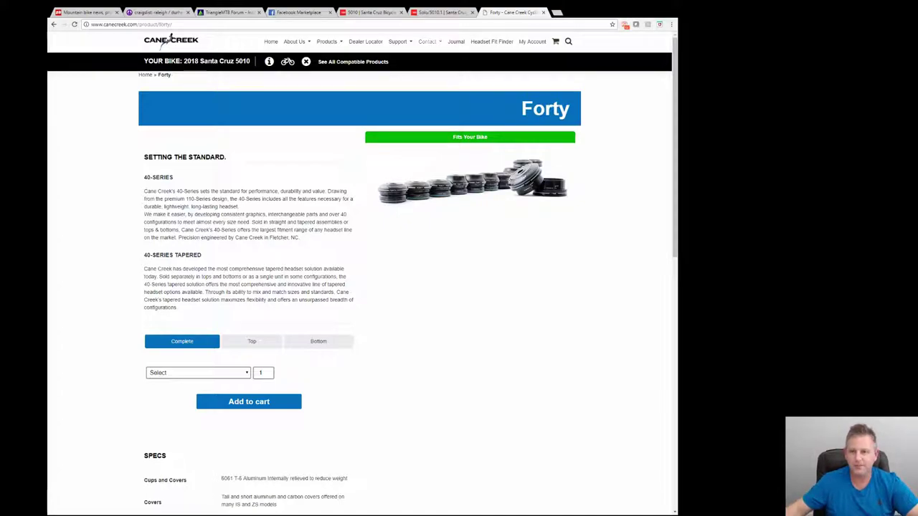
# - Return to the Santa Cruz 5010 page and scroll up to the Choose Build Kit & Frame panel
pyautogui.click(370, 12)
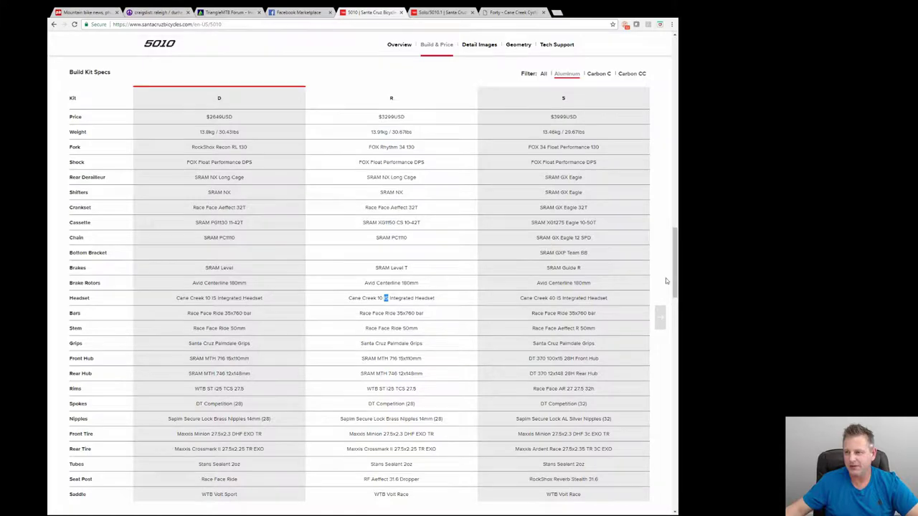
pyautogui.scroll(1, 675, 271)
pyautogui.scroll(5, 671, 243)
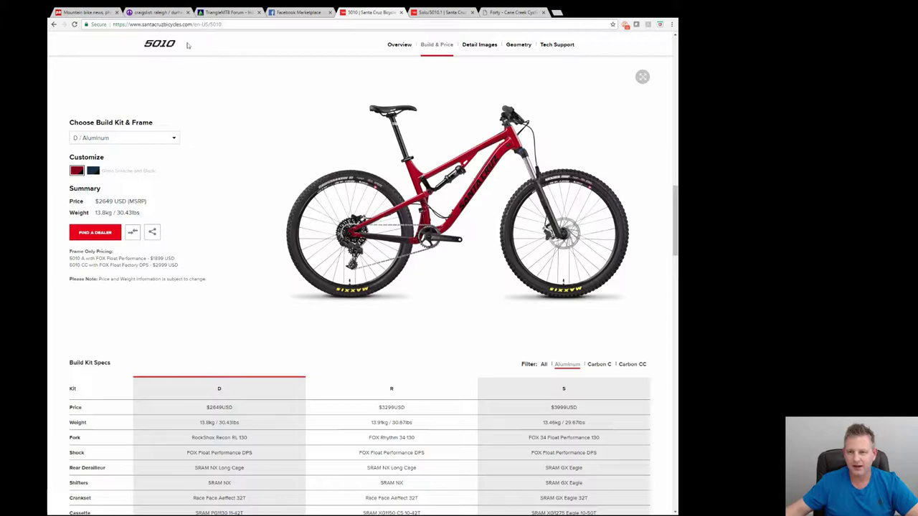
pyautogui.click(228, 13)
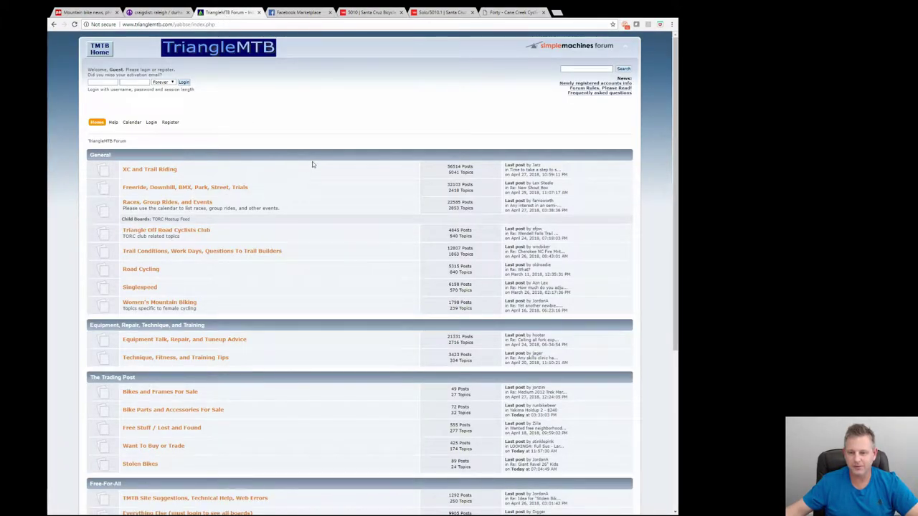
# - Scroll the TriangleMTB board index, then view the Facebook Marketplace mountain bike listings
pyautogui.scroll(-1, 313, 167)
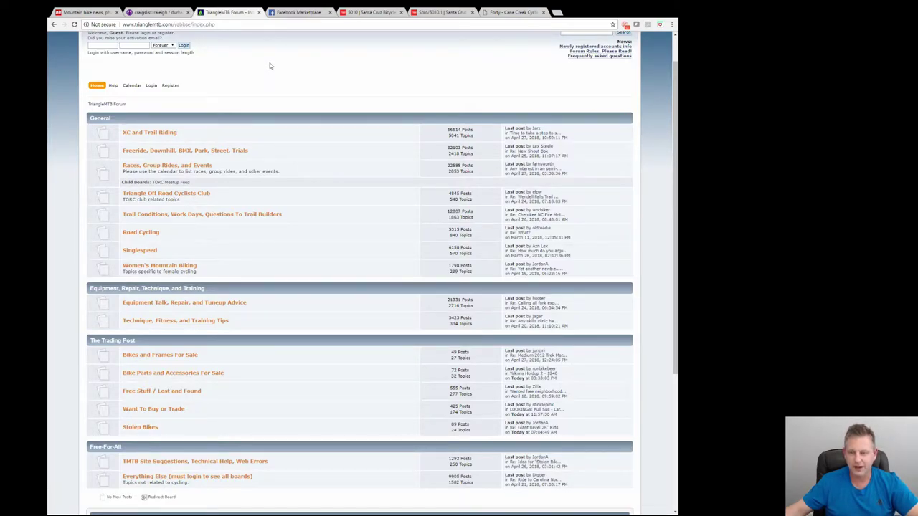
pyautogui.click(300, 14)
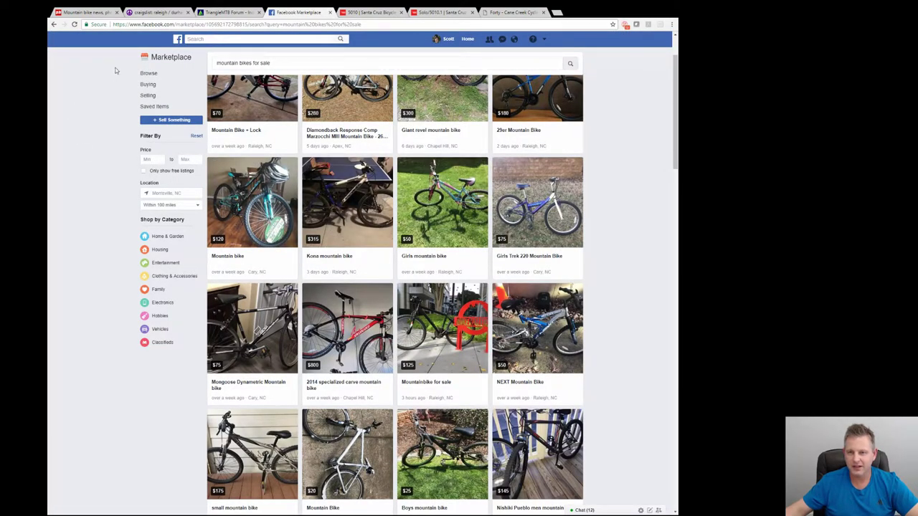
# - Glance at the craigslist raleigh/durham homepage, then go to Pinkbike and scroll its home page
pyautogui.click(160, 13)
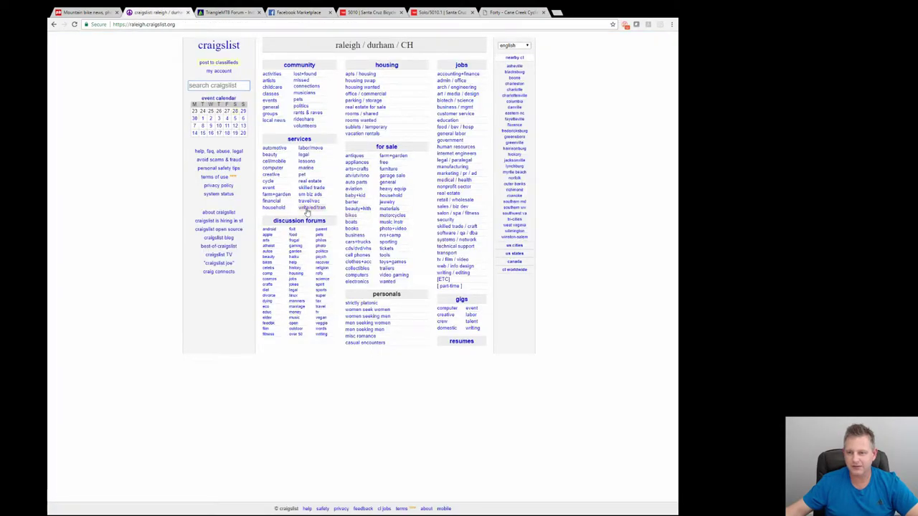
pyautogui.click(88, 13)
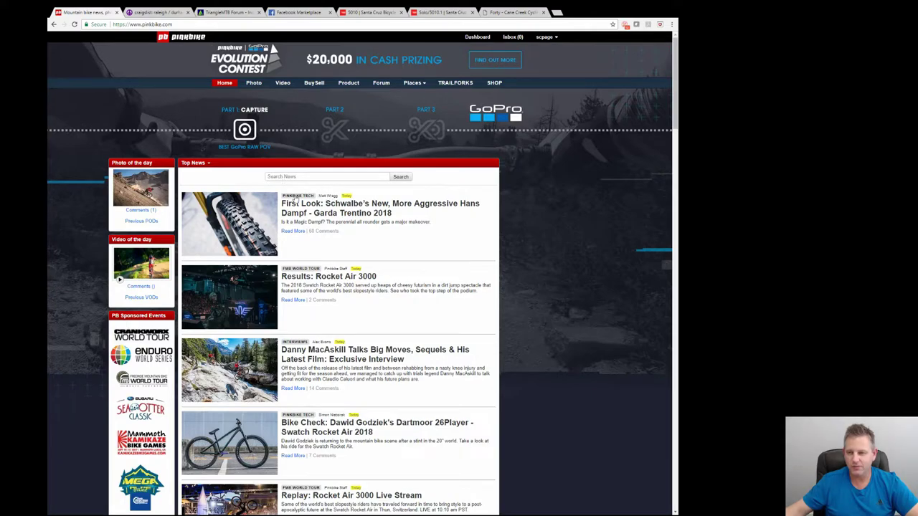
pyautogui.scroll(-1, 553, 208)
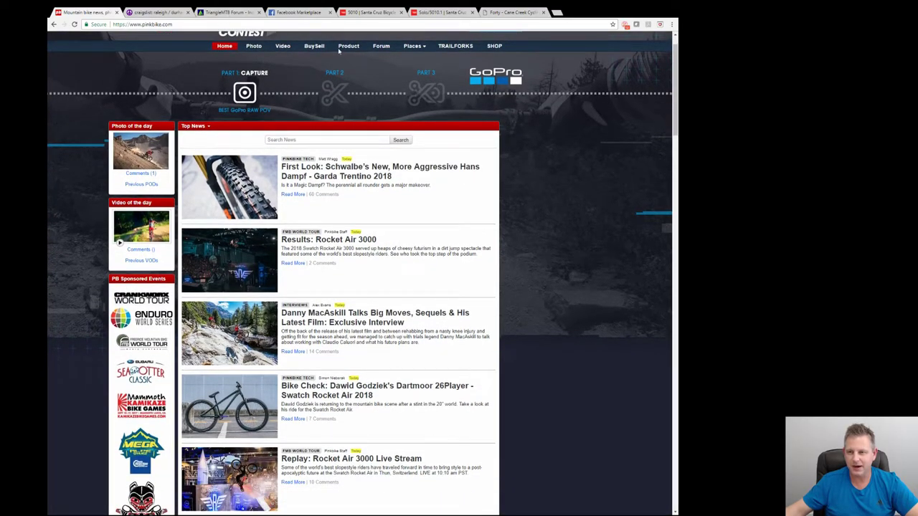